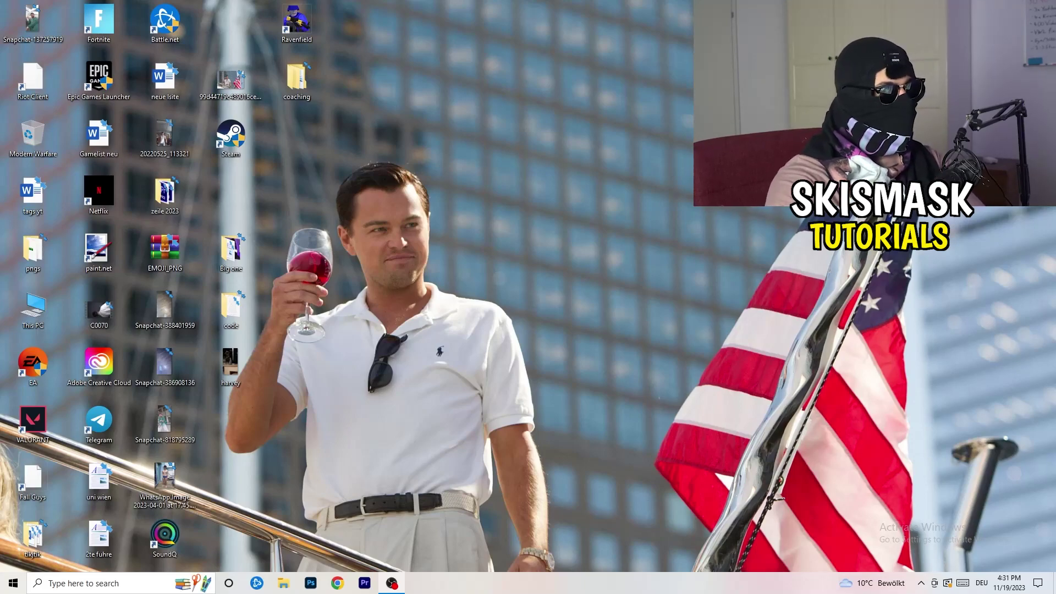
Launch NVIDIA Control Panel from the desktop context menu to reach Display > Change resolution.
right_click(567, 197)
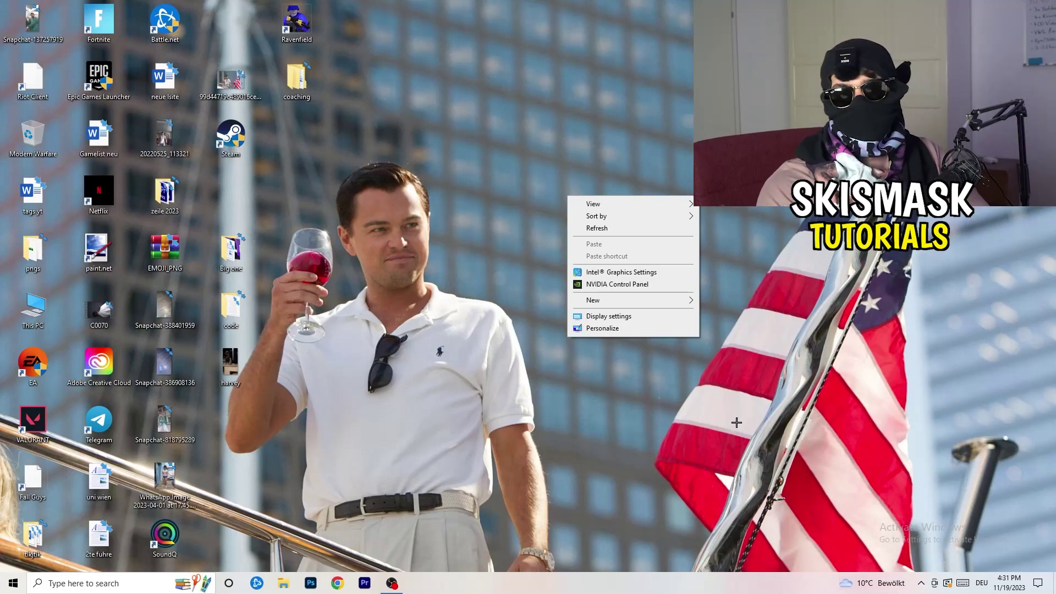
left_click(616, 272)
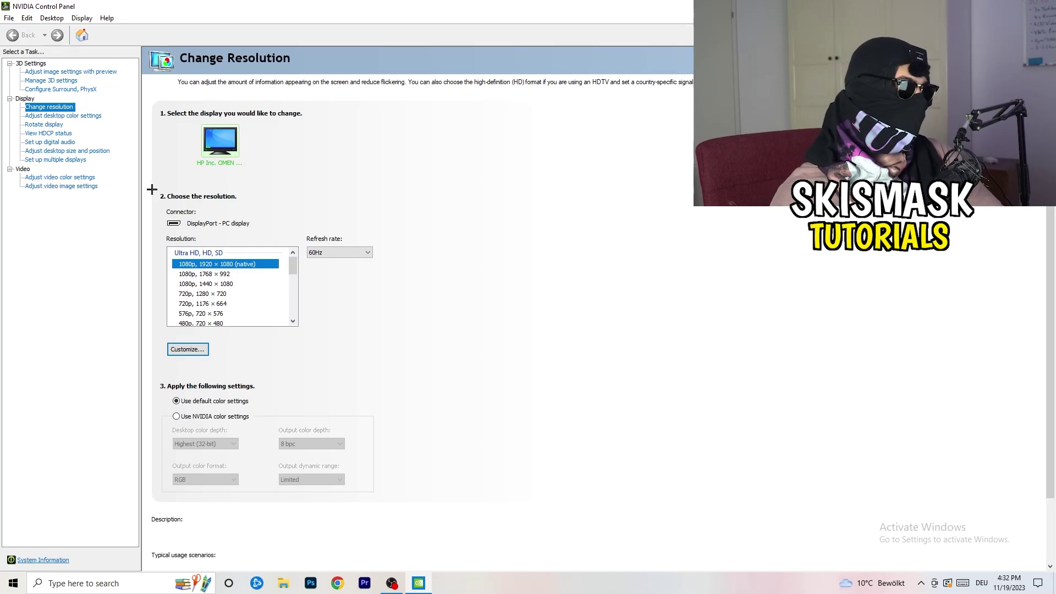
left_click(201, 350)
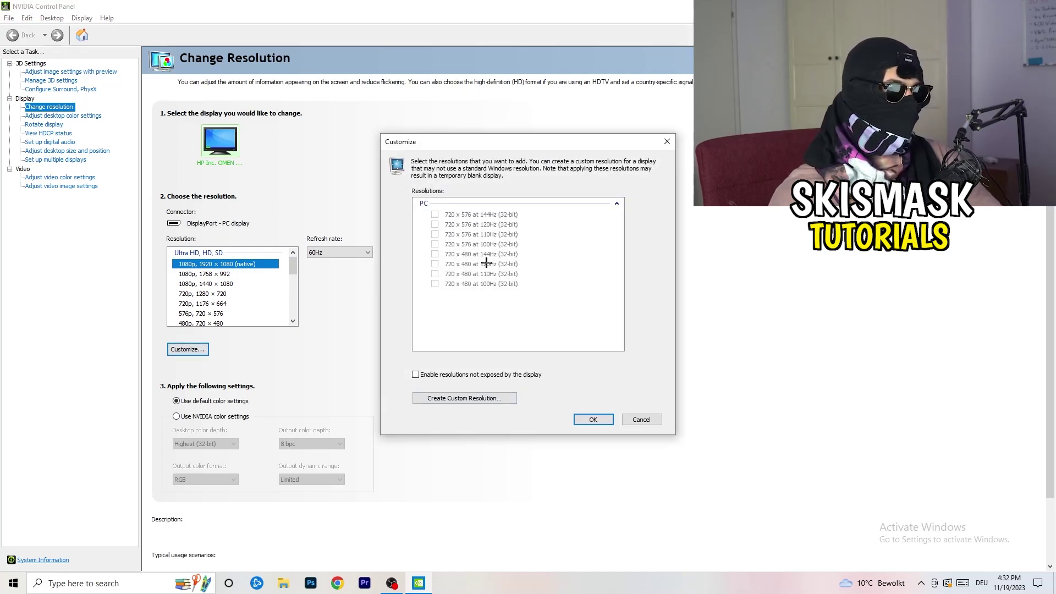
left_click(484, 398)
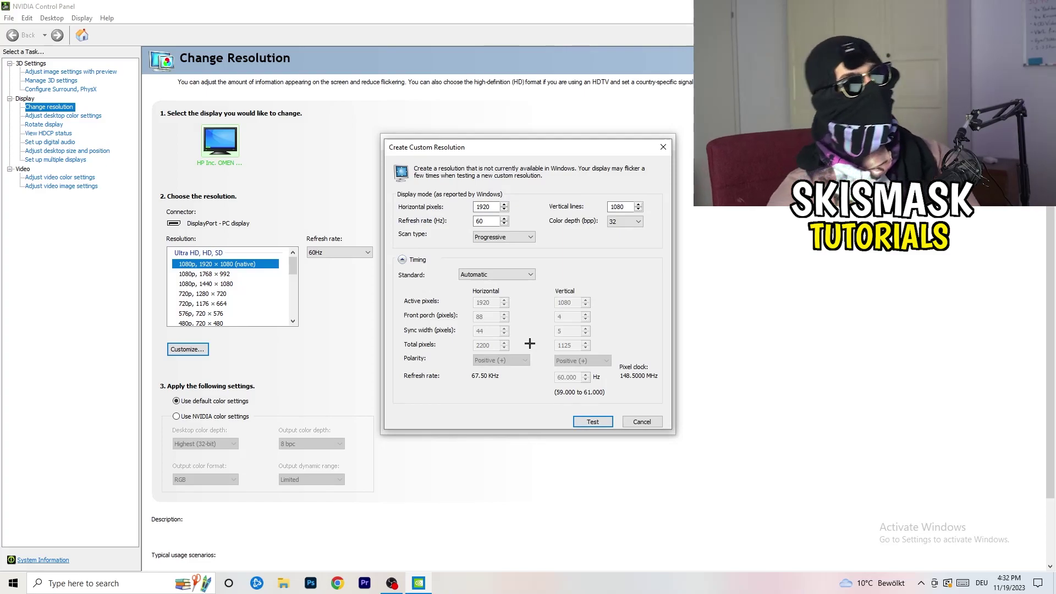
double_click(494, 208)
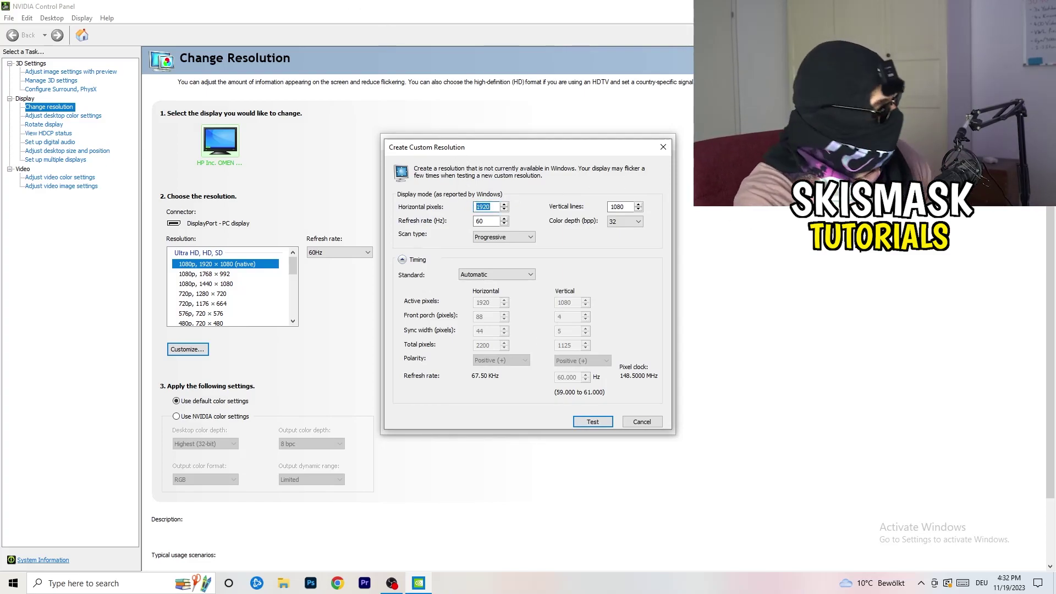
type("1140")
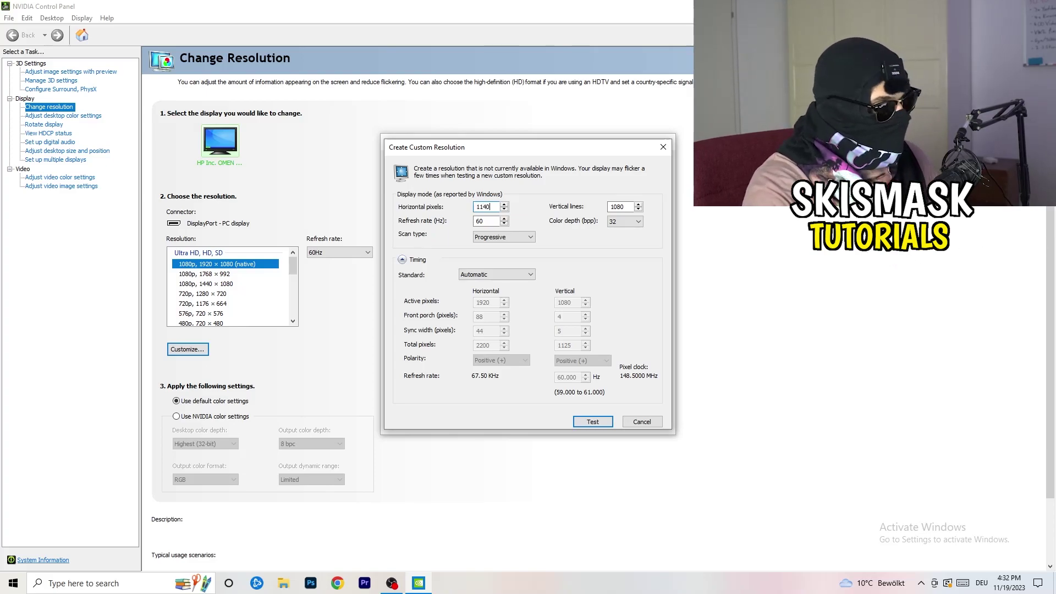
key("BackSpace")
key("BackSpace")
key("BackSpace")
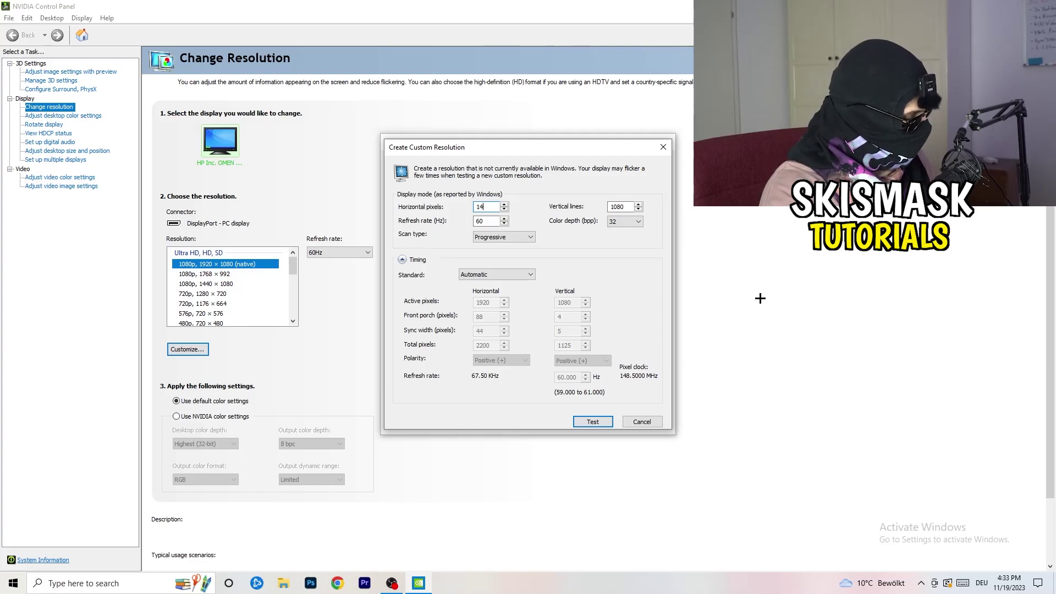
type("440")
double_click(619, 206)
type("10")
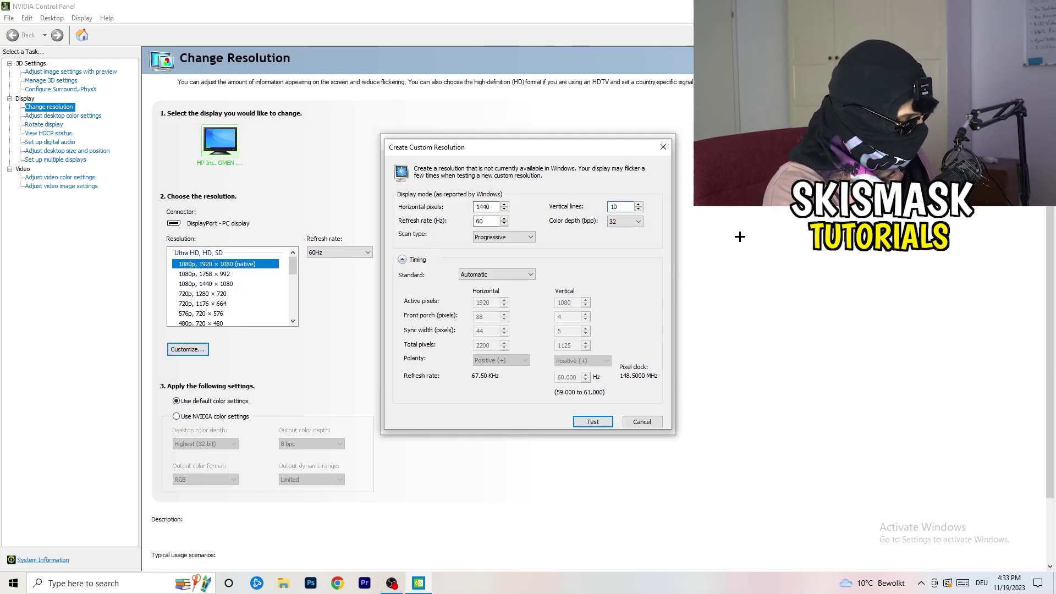
type("40")
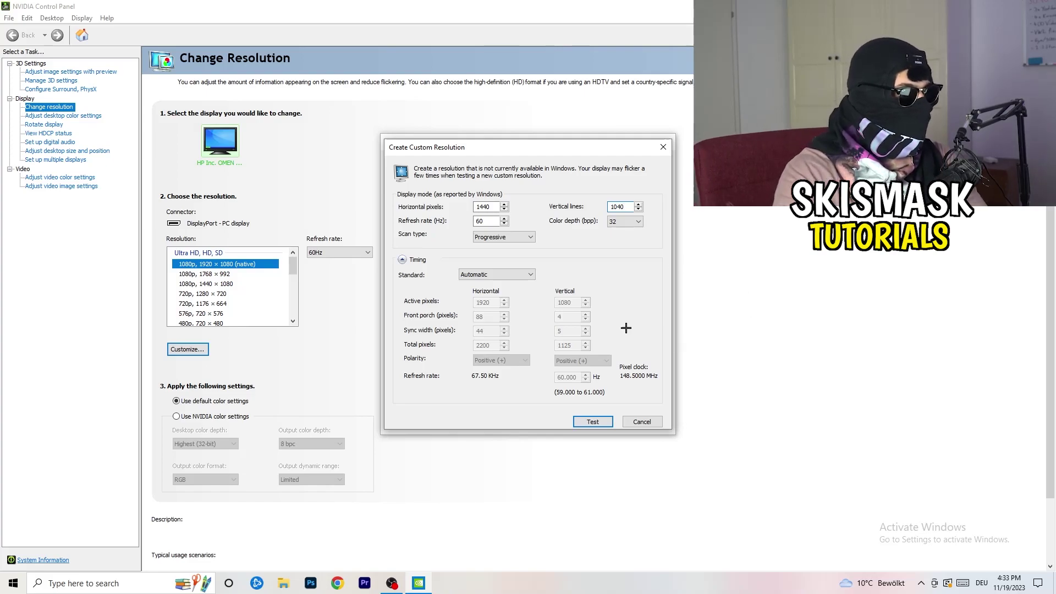
left_click(502, 237)
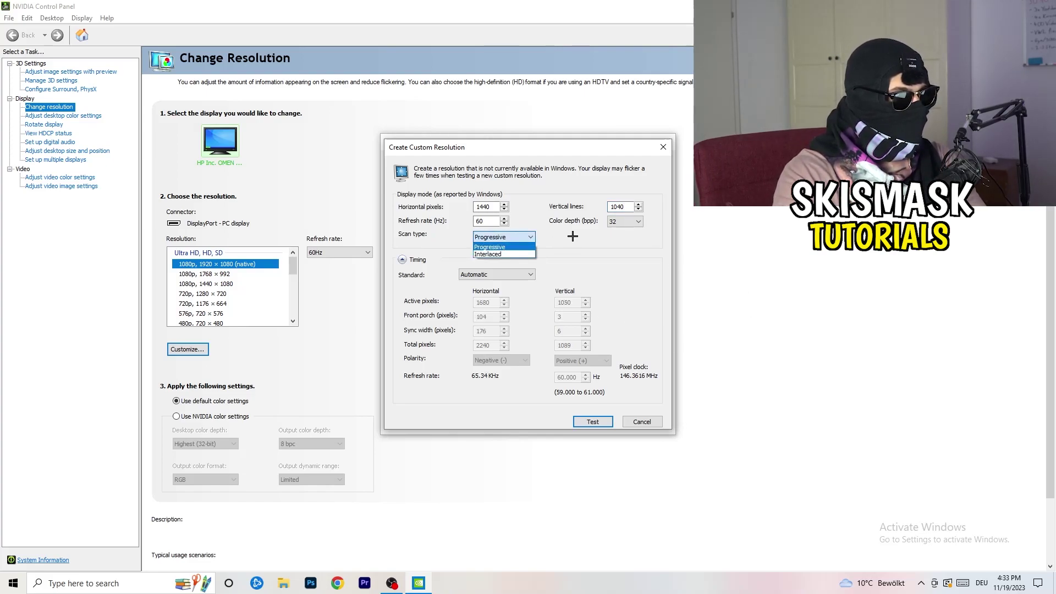
left_click(580, 270)
left_click(510, 275)
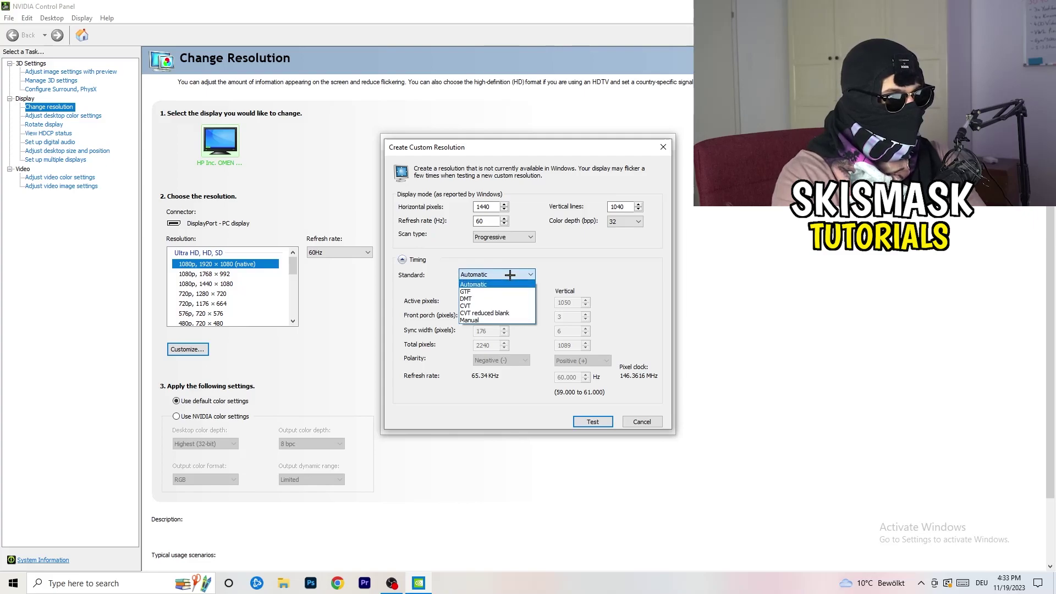
left_click(580, 282)
left_click(492, 274)
left_click(617, 274)
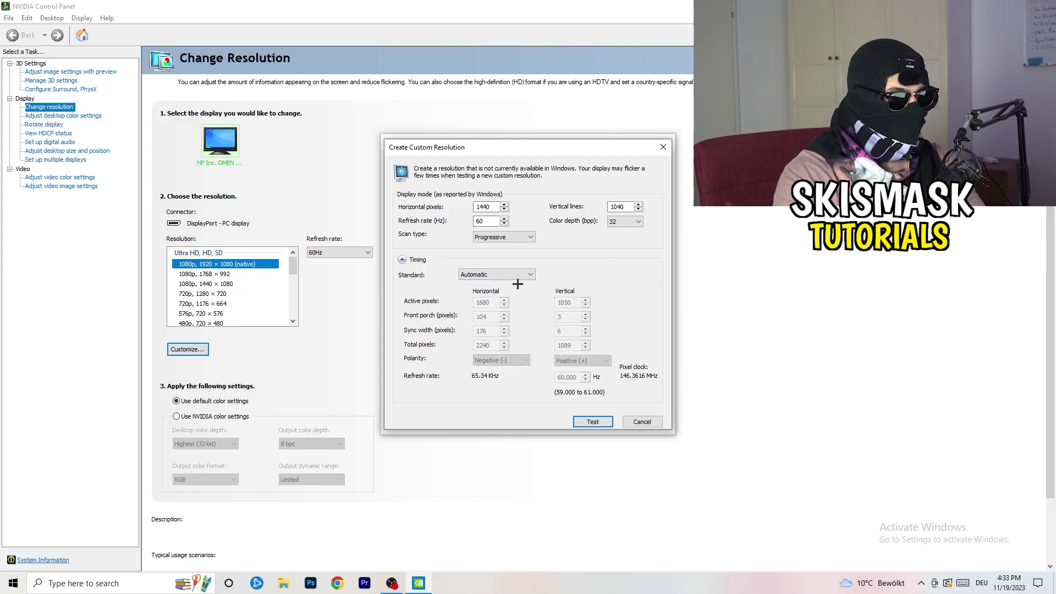
left_click(494, 275)
left_click(491, 321)
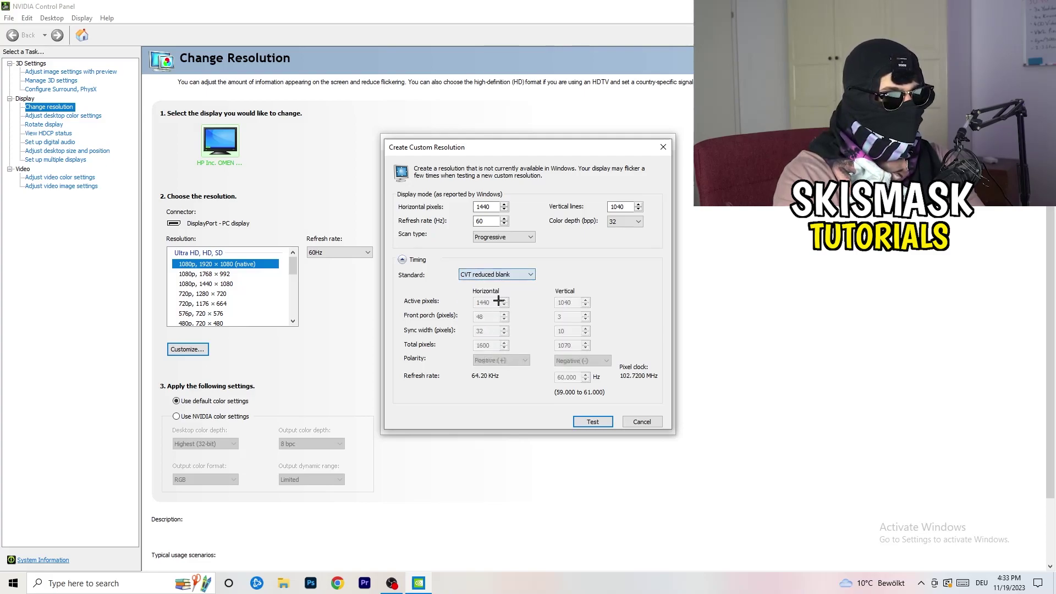
Close the custom resolution window and NVIDIA Control Panel, then open Windows Settings from Start.
left_click(667, 145)
left_click(669, 142)
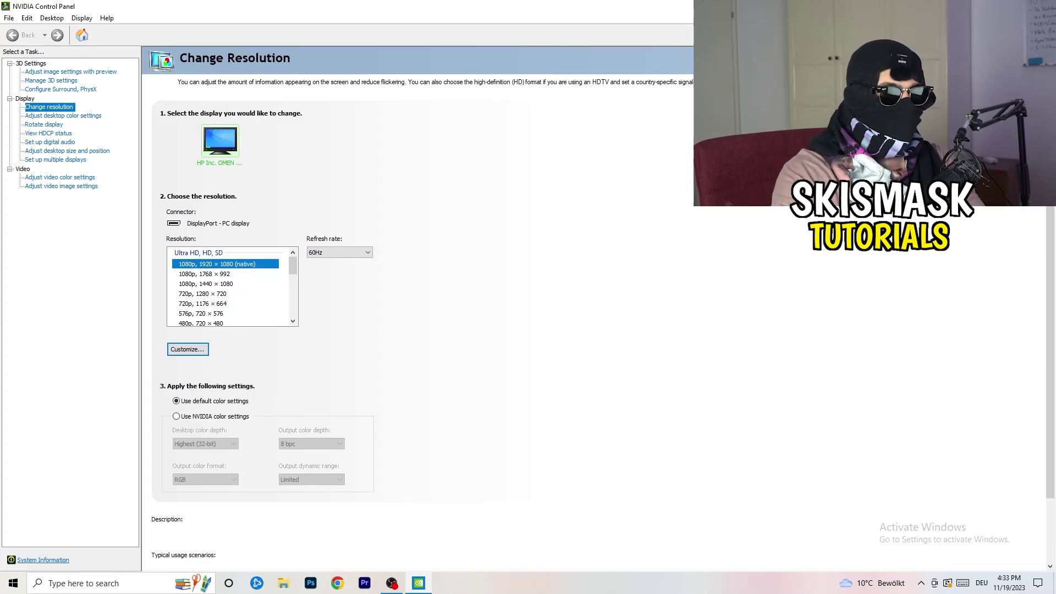
key("alt+F4")
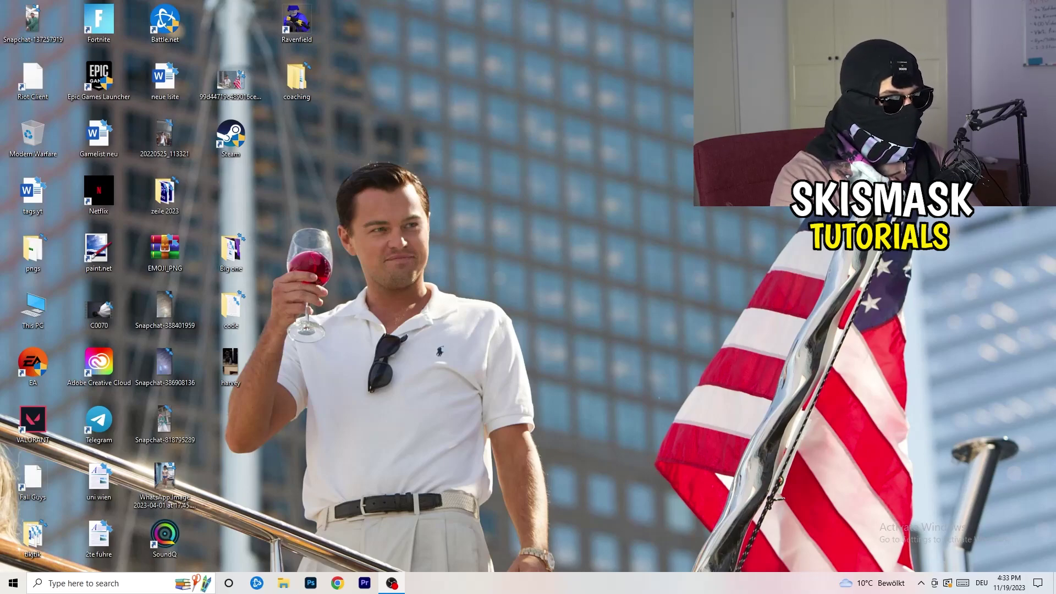
left_click(13, 584)
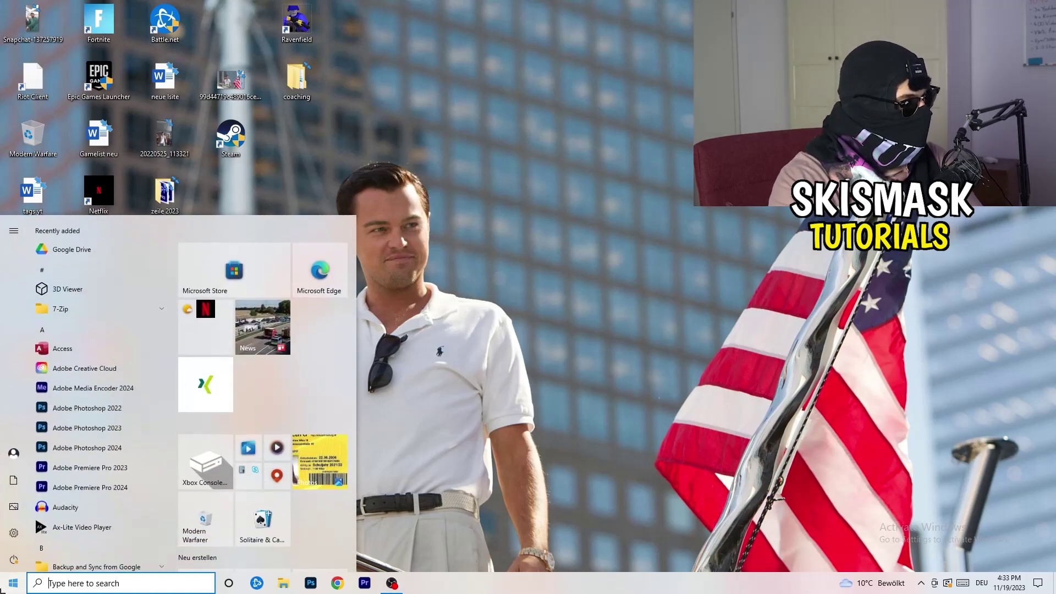
left_click(15, 533)
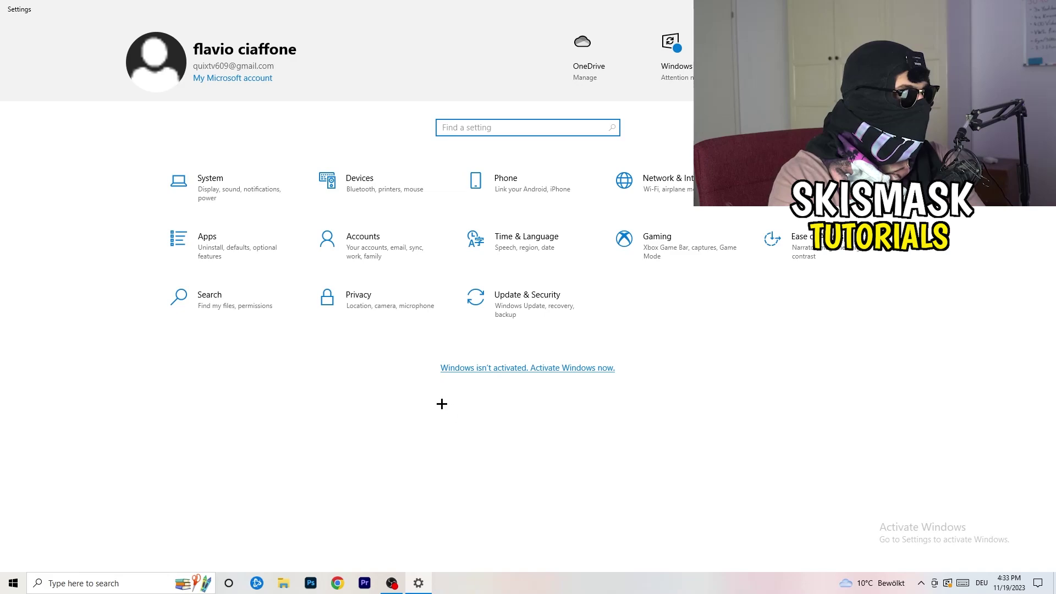
left_click(232, 199)
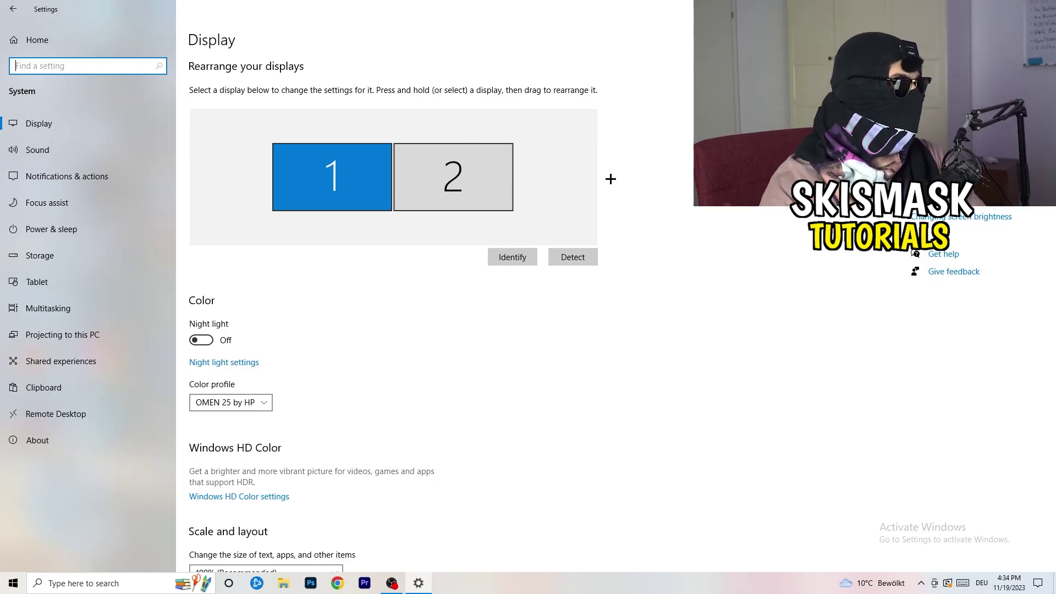
scroll(352, 273, "down", 5)
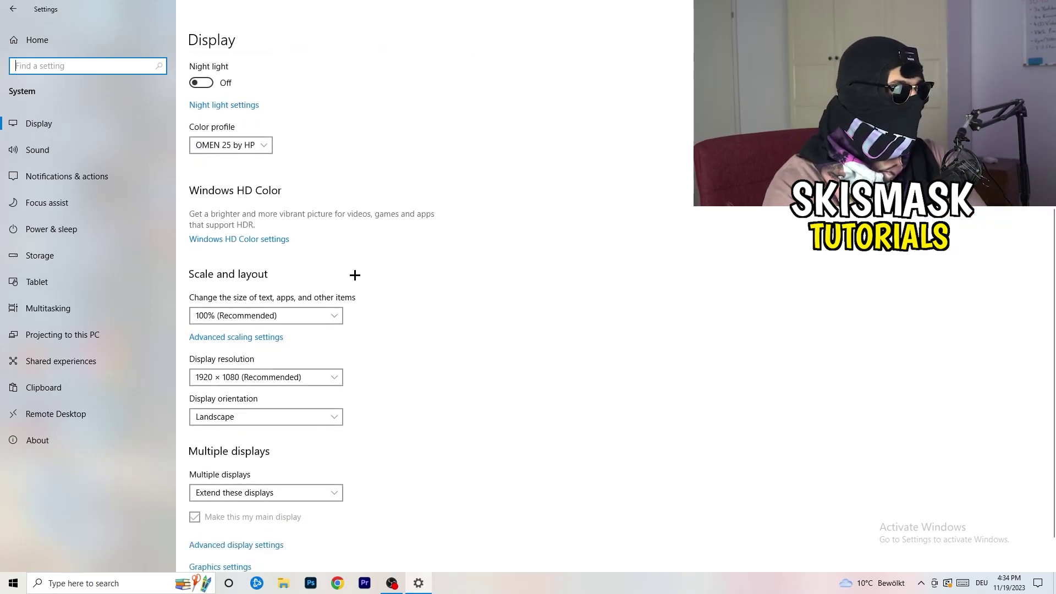
left_click(282, 143)
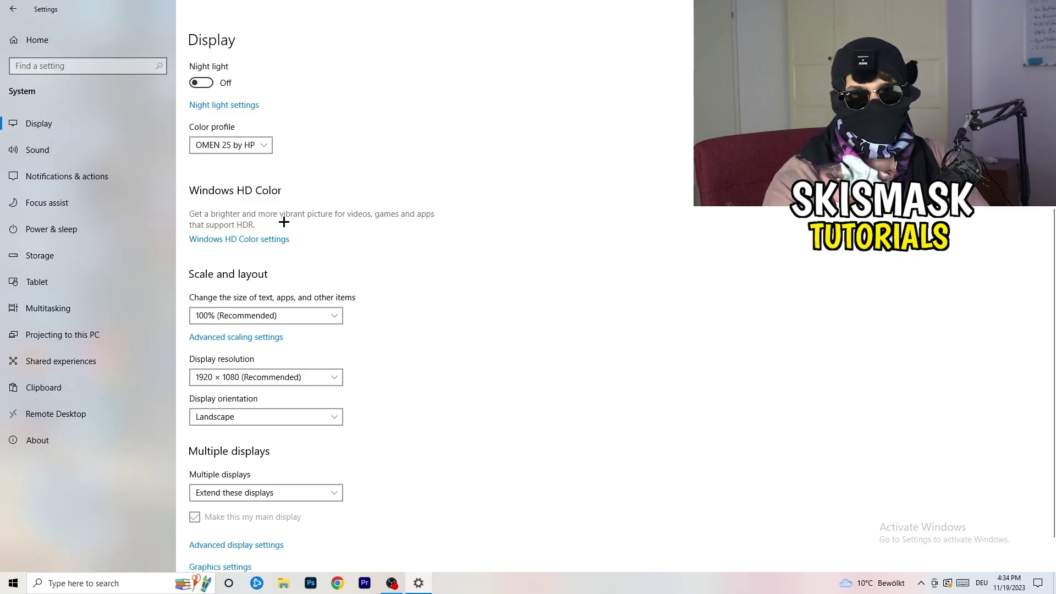
scroll(264, 231, "down", 1)
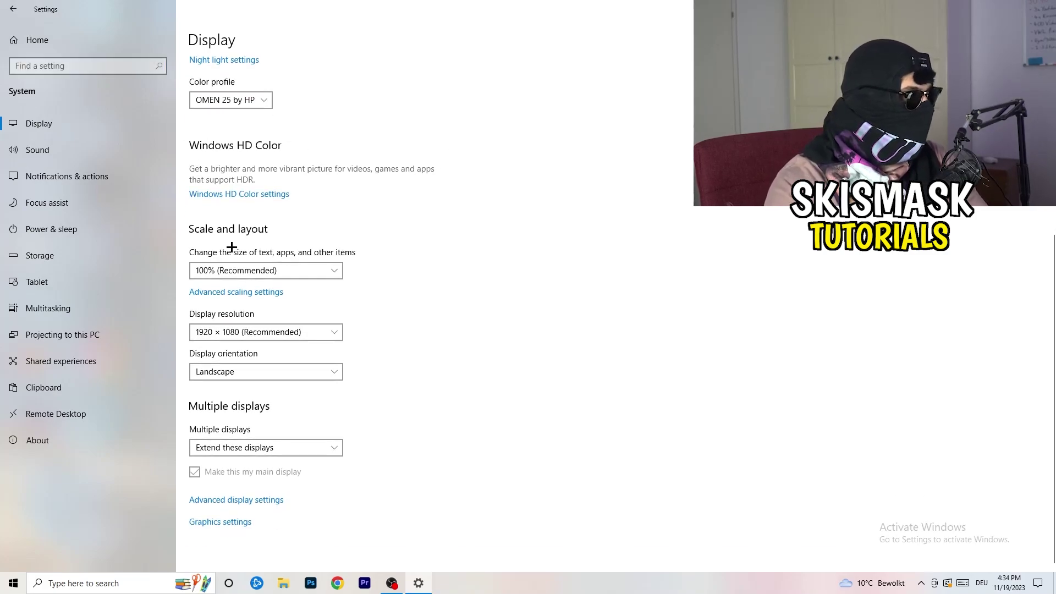
left_click(325, 270)
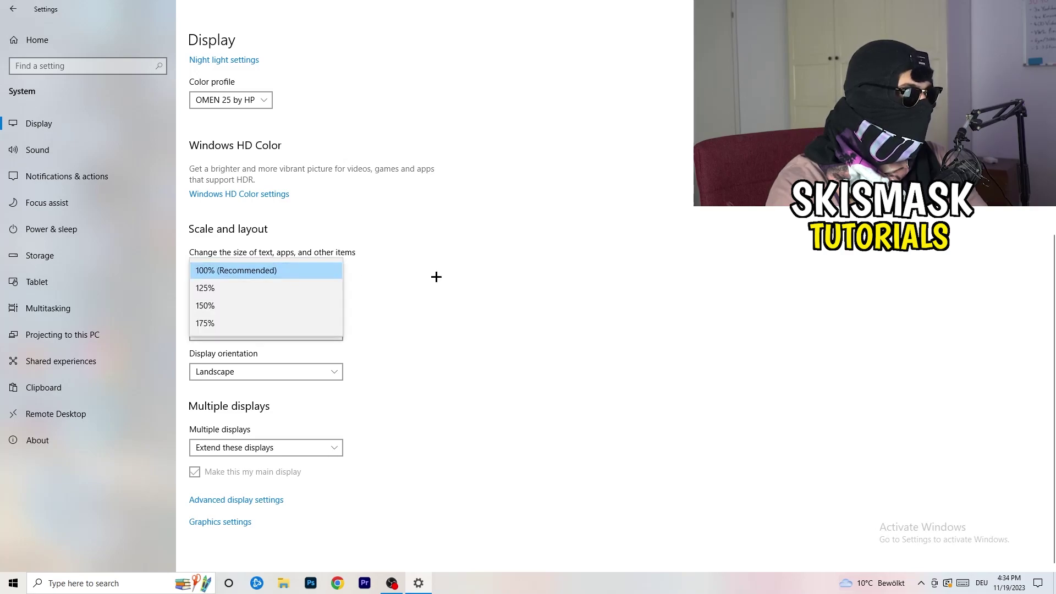
left_click(518, 258)
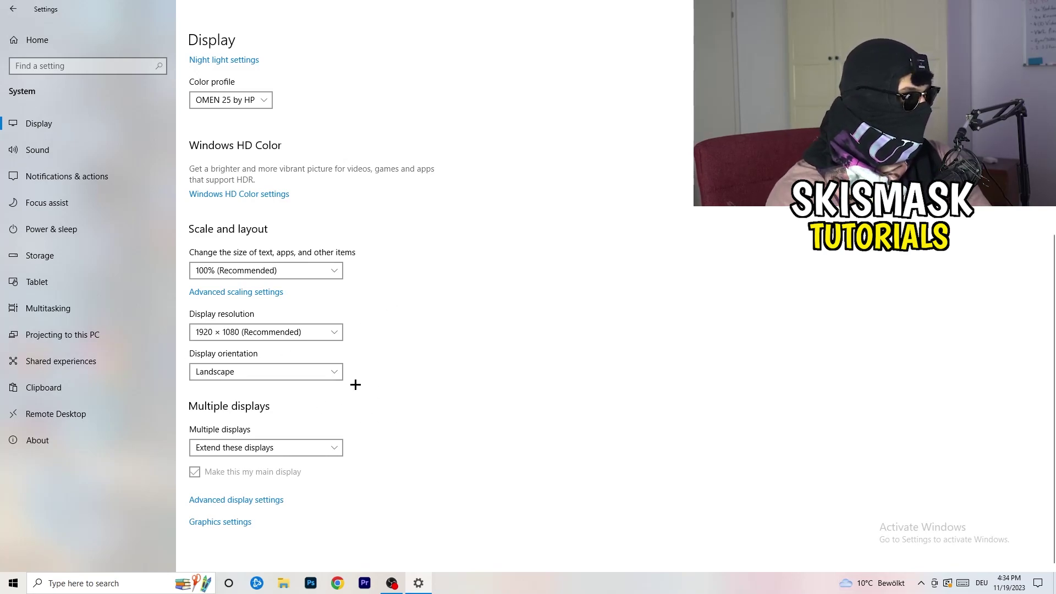
Go back to the Settings home page and open the Xbox Game Bar settings under Gaming.
key("alt+Left")
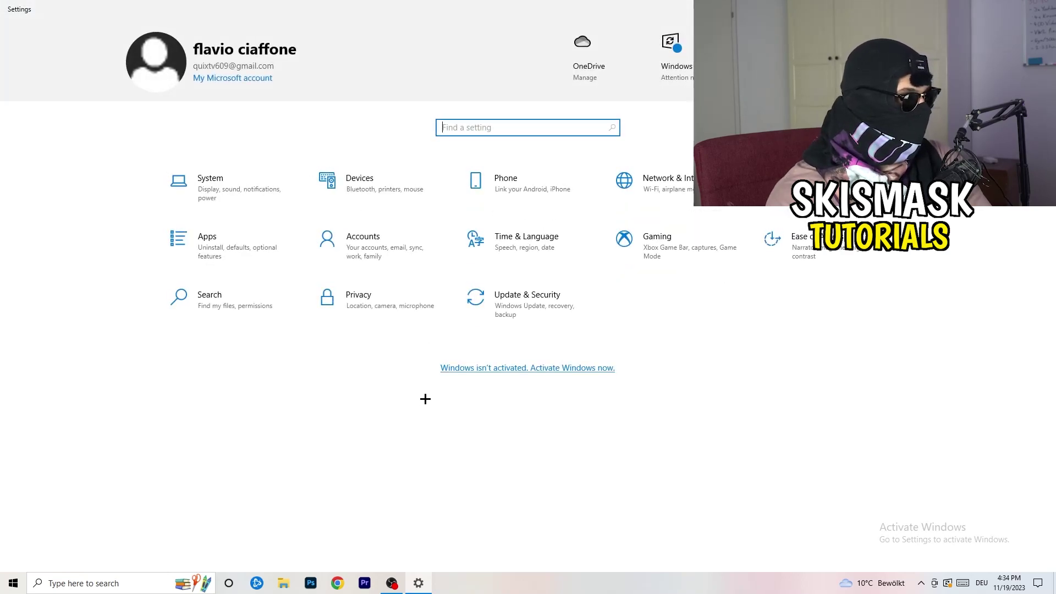
left_click(698, 266)
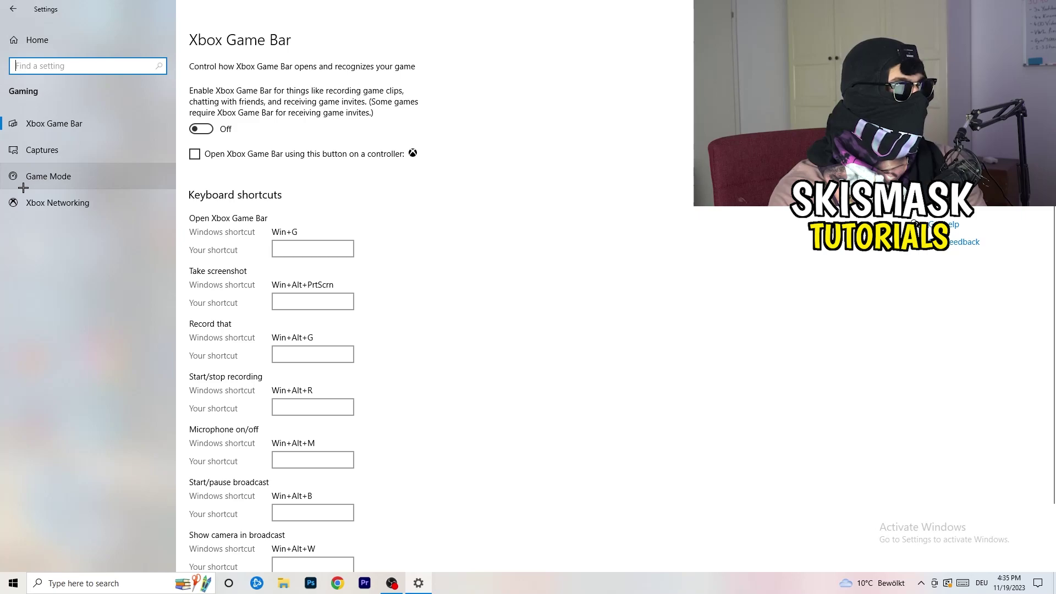
Confirm Game Mode is On on its settings page, then close Settings with Alt+F4.
left_click(52, 175)
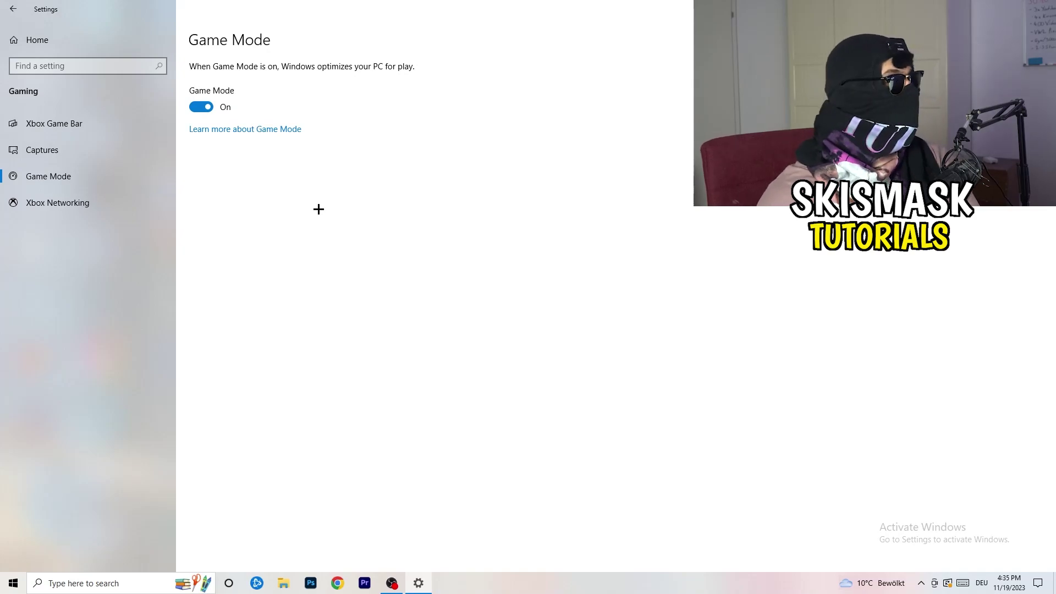
key("alt+F4")
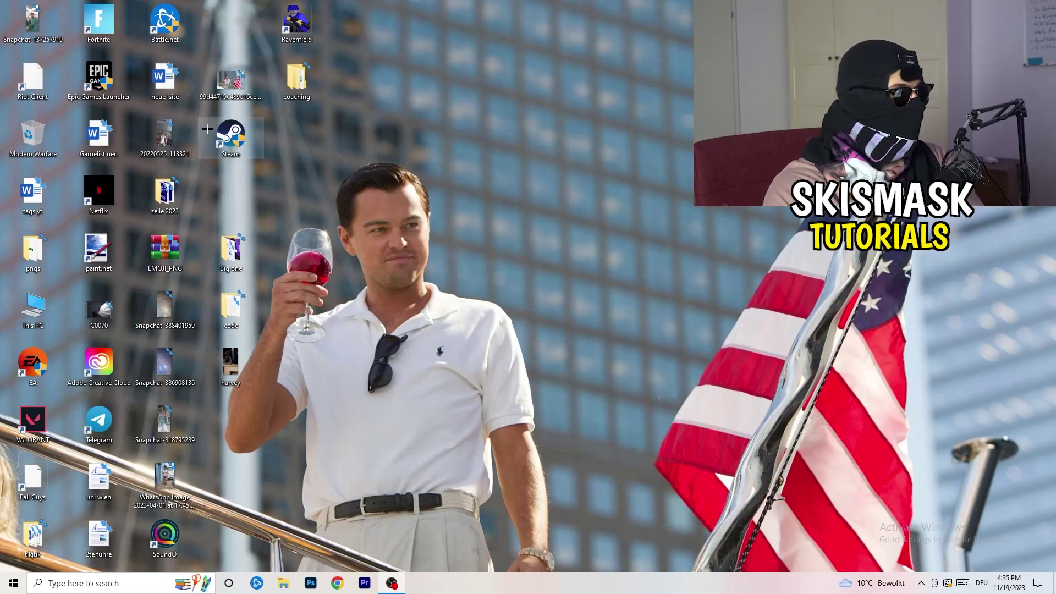
Set the Steam shortcut's Compatibility properties to Windows 8 mode and Run as administrator.
left_click_drag(231, 140, 559, 224)
right_click(566, 193)
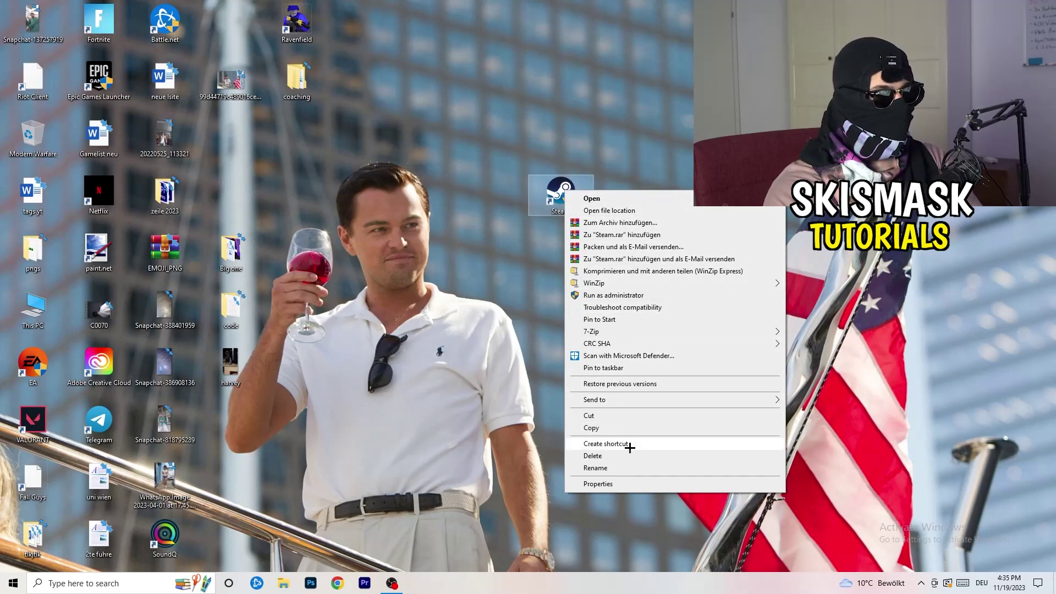
left_click(636, 484)
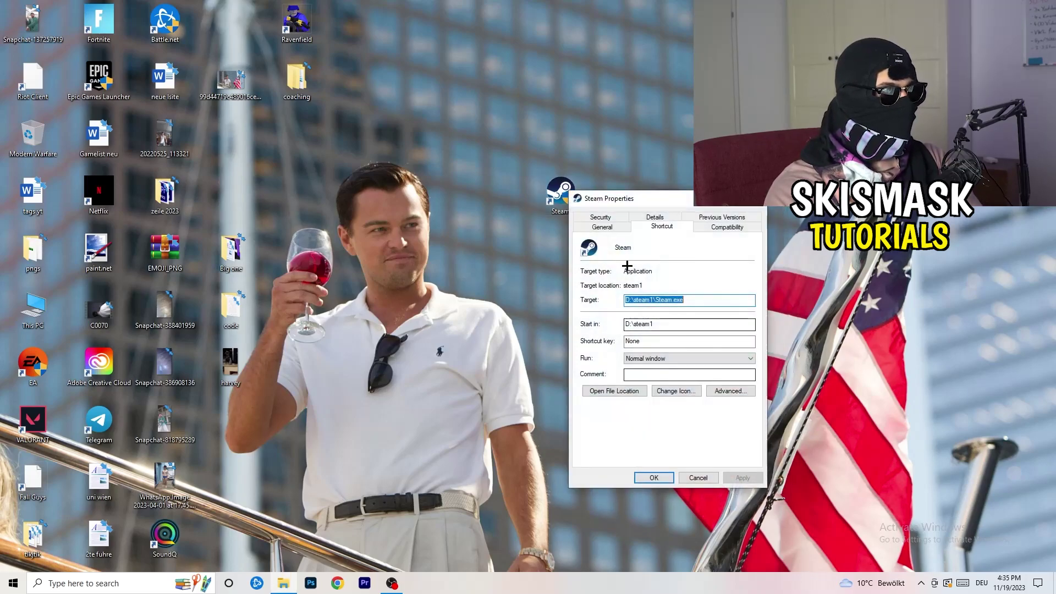
left_click_drag(615, 206, 454, 104)
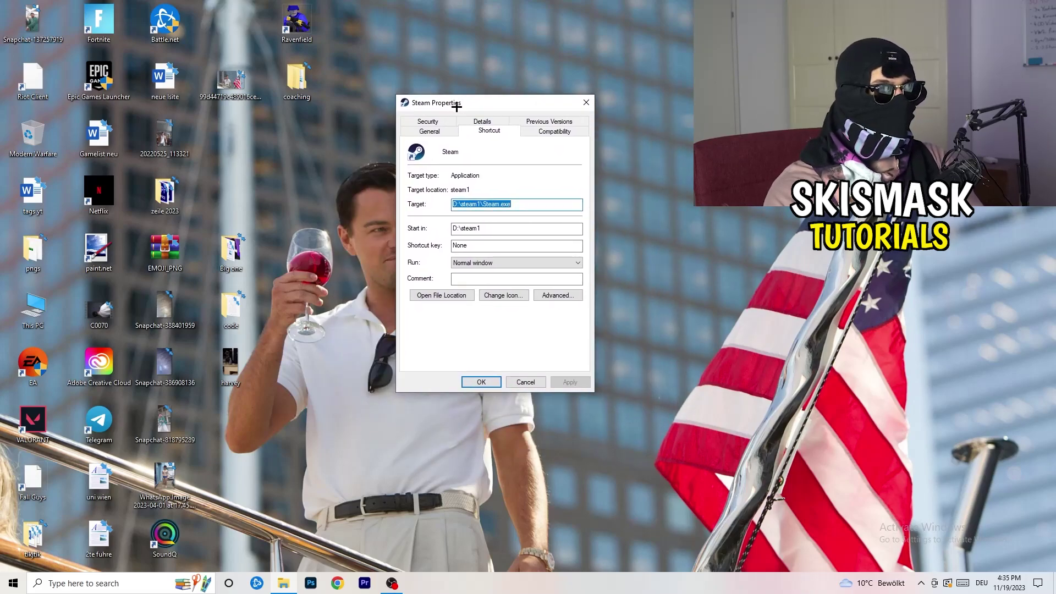
left_click(569, 134)
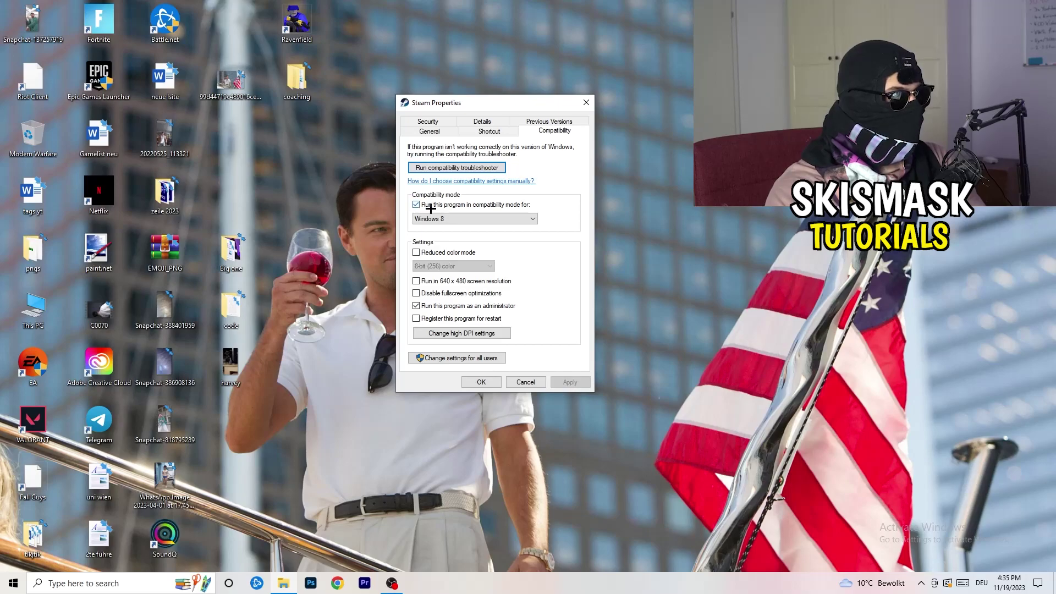
left_click(498, 218)
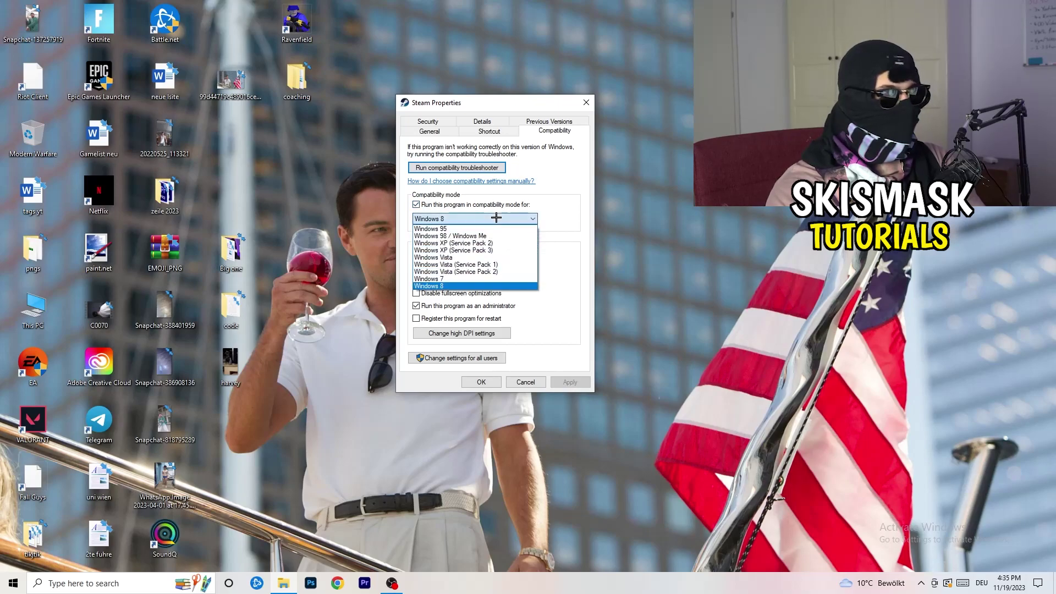
left_click(587, 210)
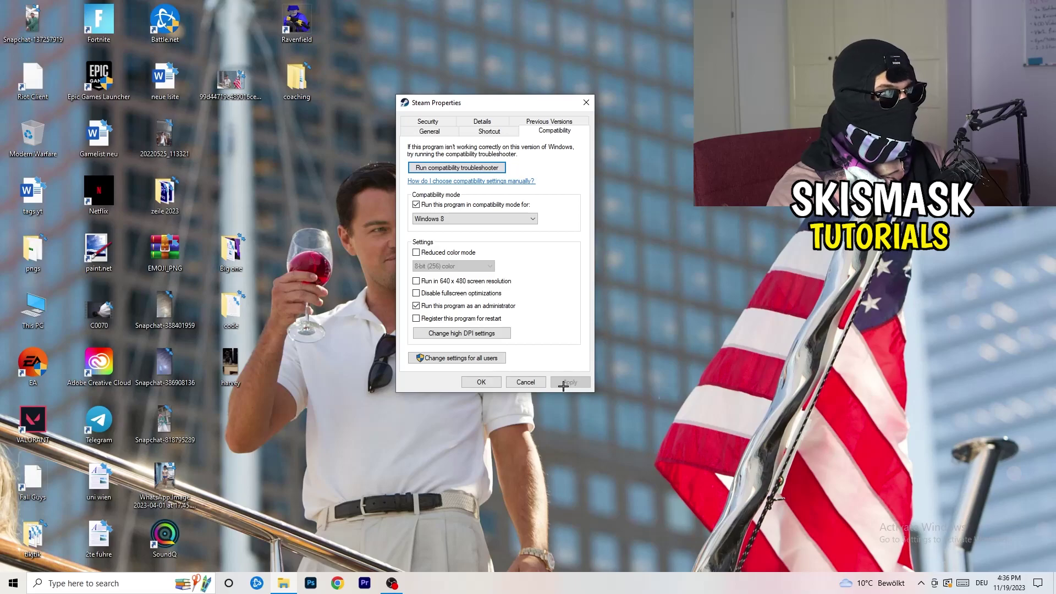
left_click(482, 382)
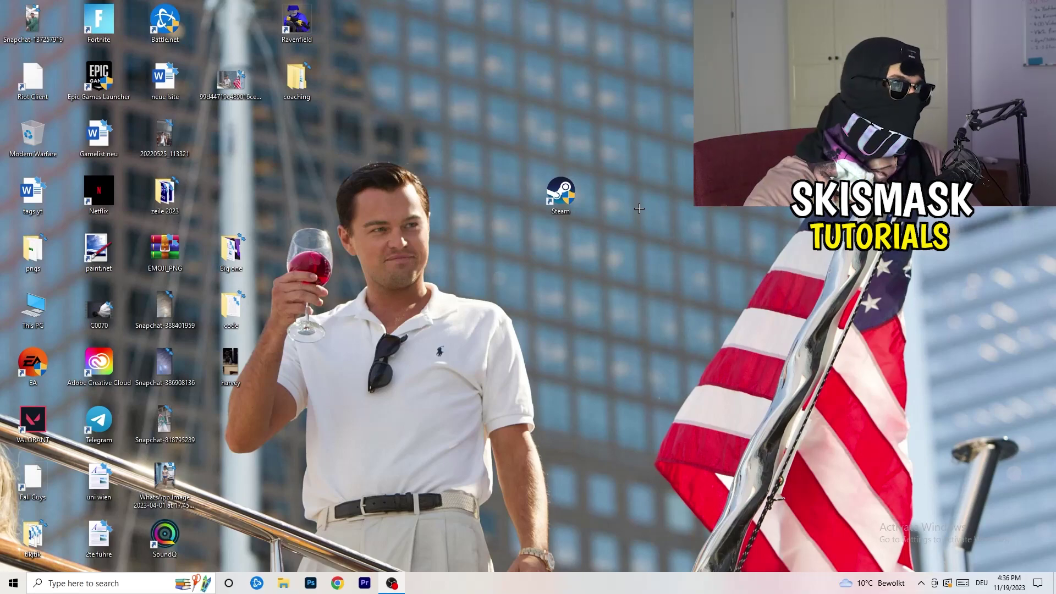
Reopen the Steam shortcut's Compatibility settings to verify them, then return the icon to its grid spot.
left_click_drag(574, 205, 508, 205)
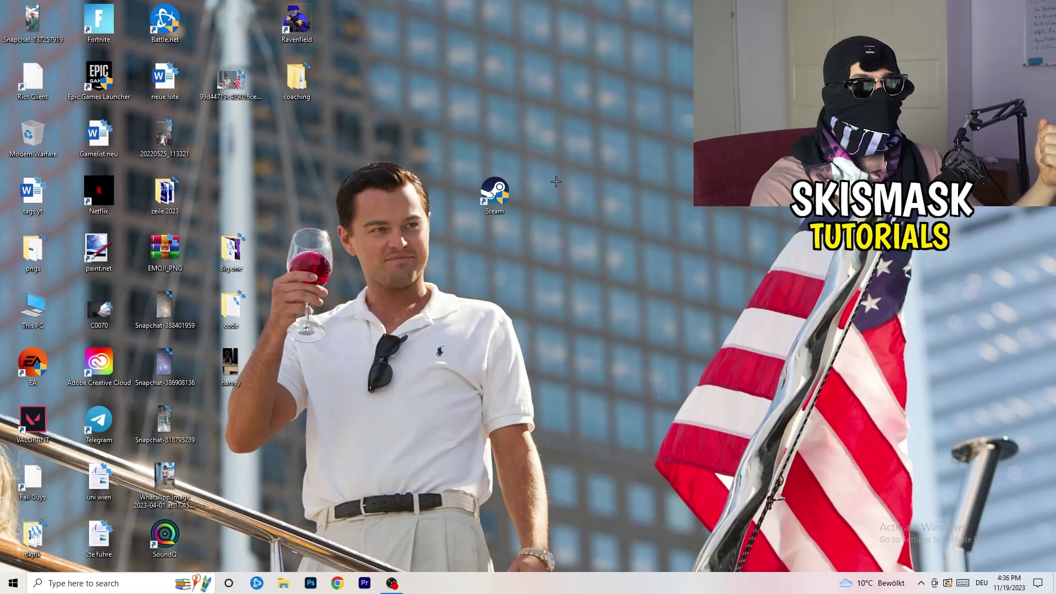
left_click_drag(506, 194, 381, 187)
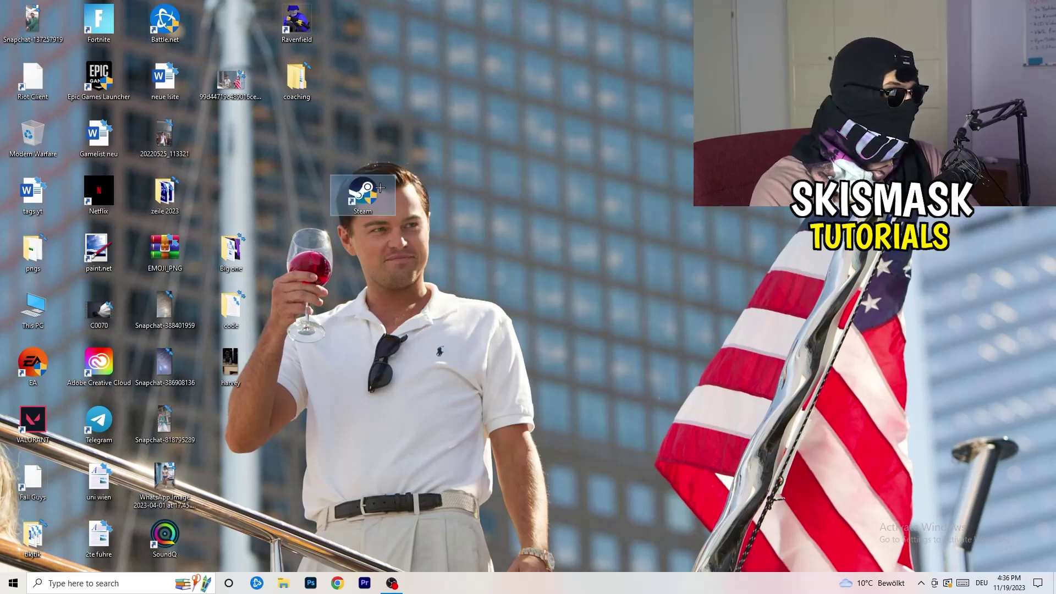
right_click(365, 191)
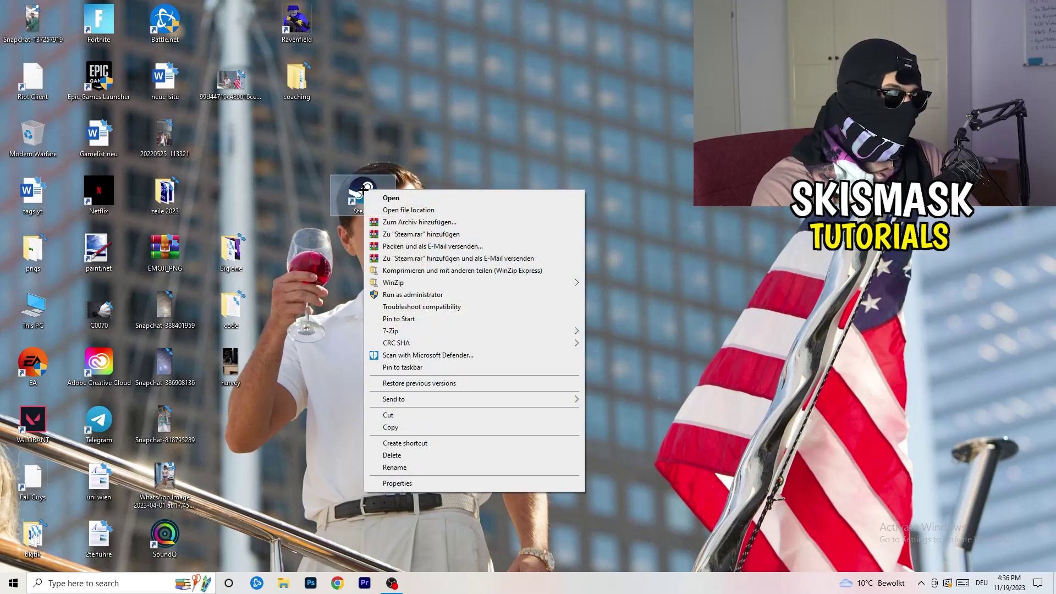
left_click(397, 483)
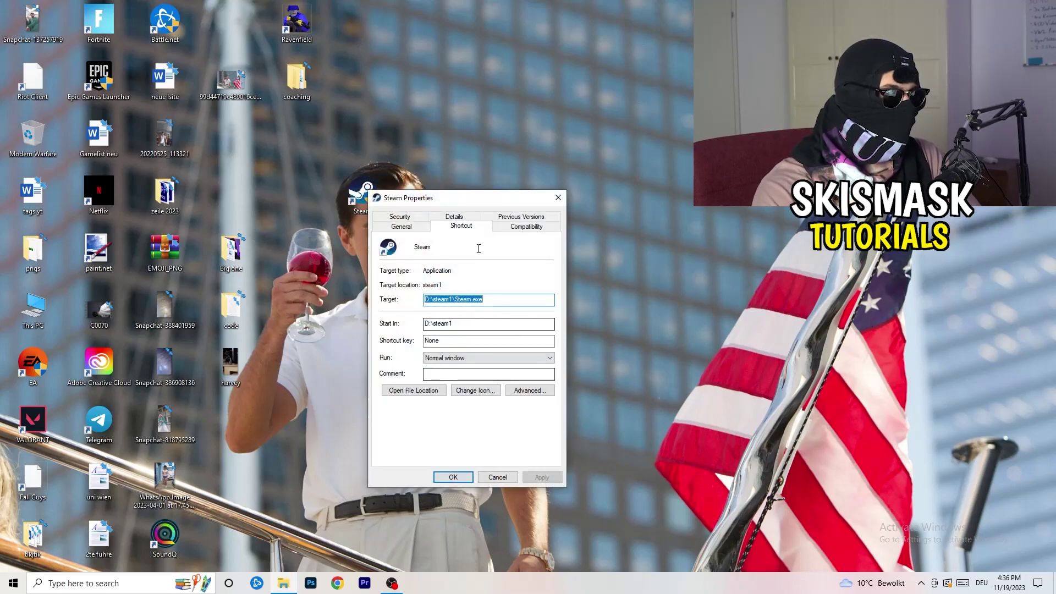
left_click(522, 224)
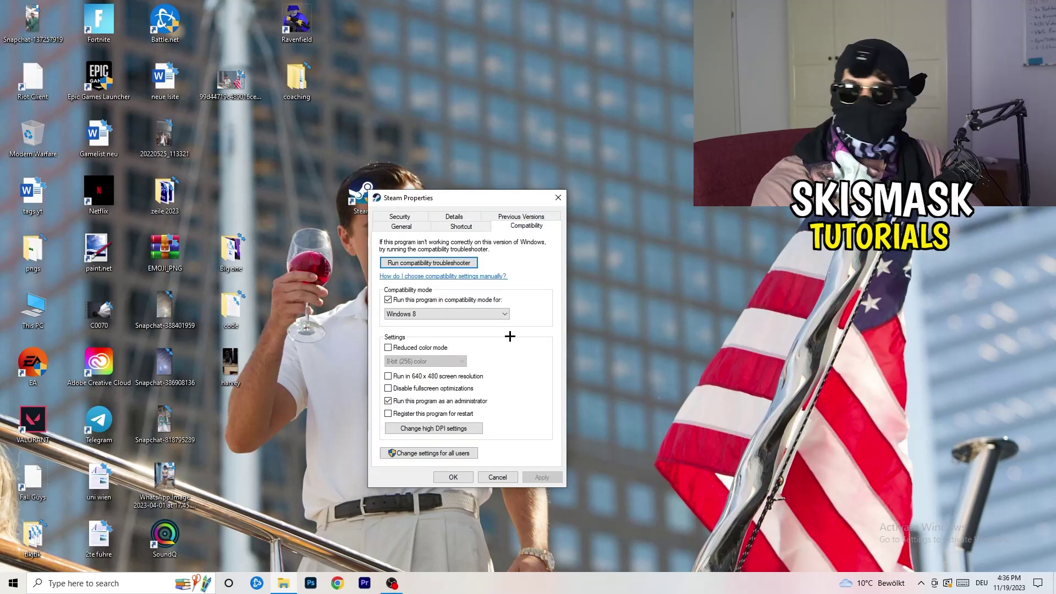
left_click(558, 198)
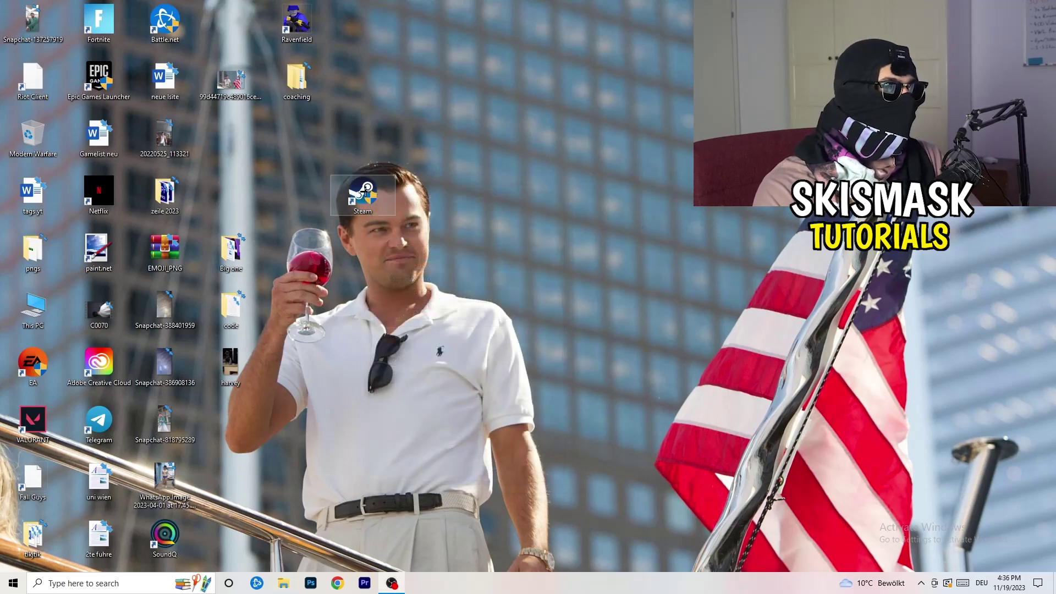
left_click_drag(231, 134, 231, 134)
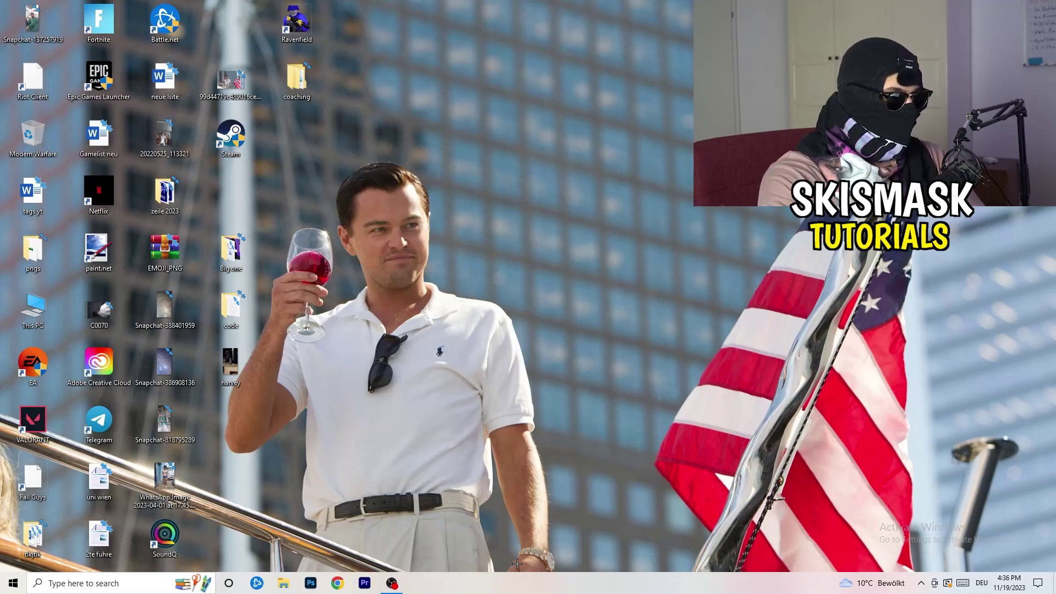
left_click_drag(522, 578, 605, 589)
Launch Task Manager from the taskbar, maximize it, and show the Details tab's process list.
right_click(564, 585)
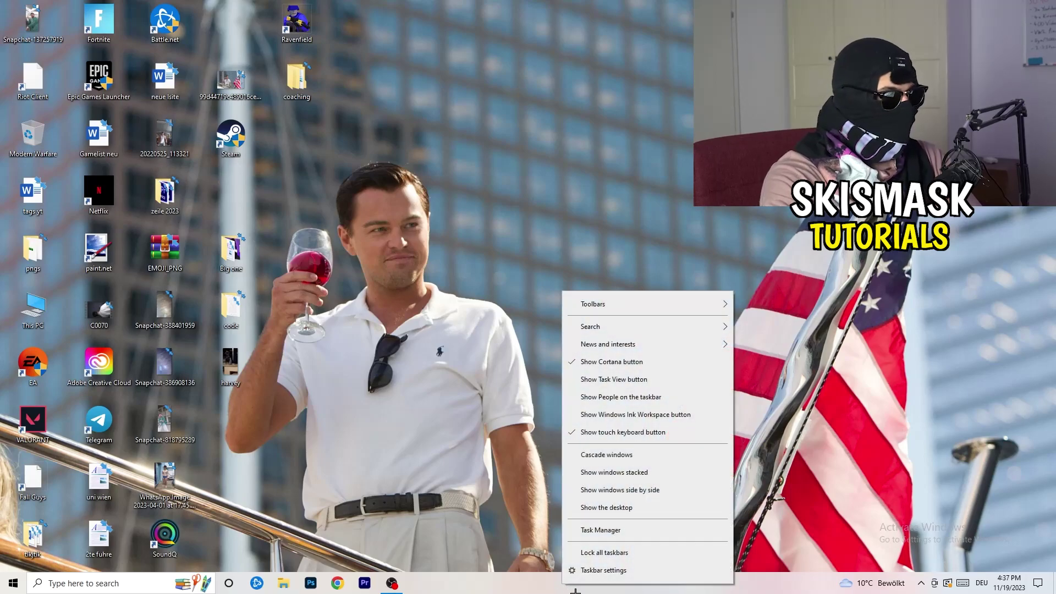
left_click(603, 530)
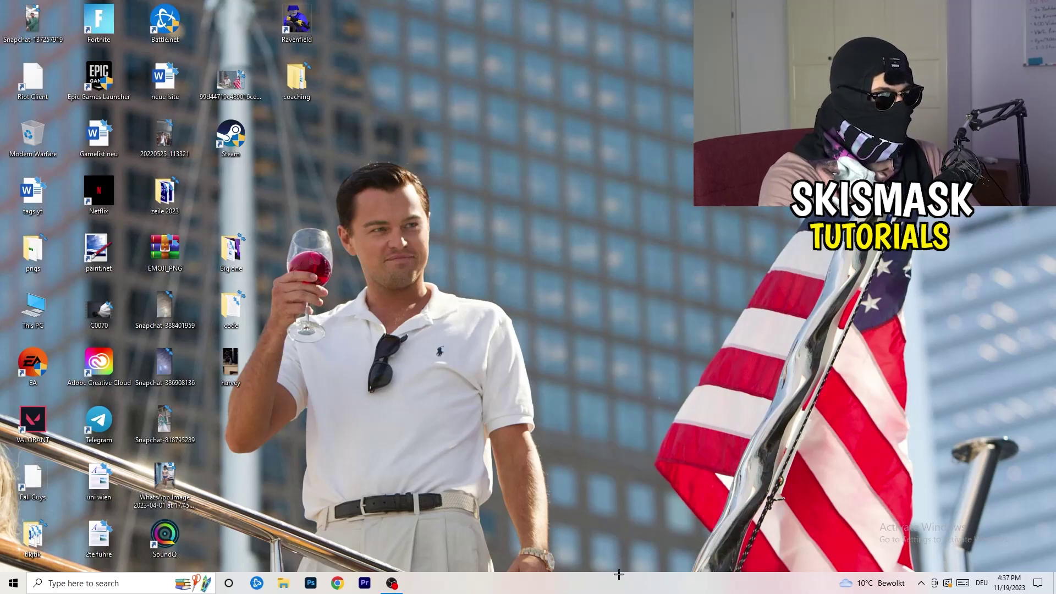
left_click(602, 20)
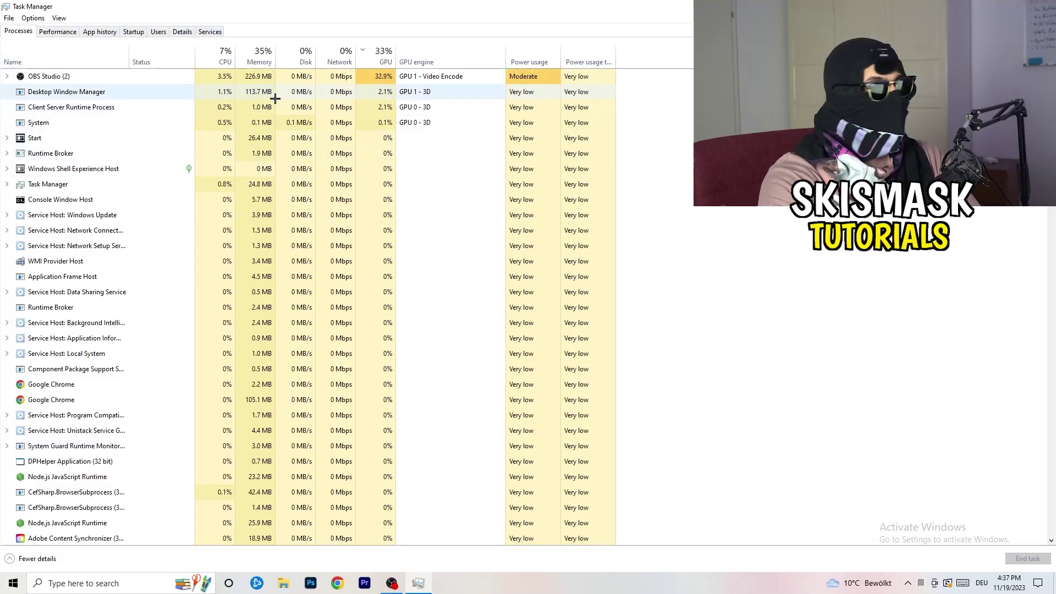
left_click(183, 32)
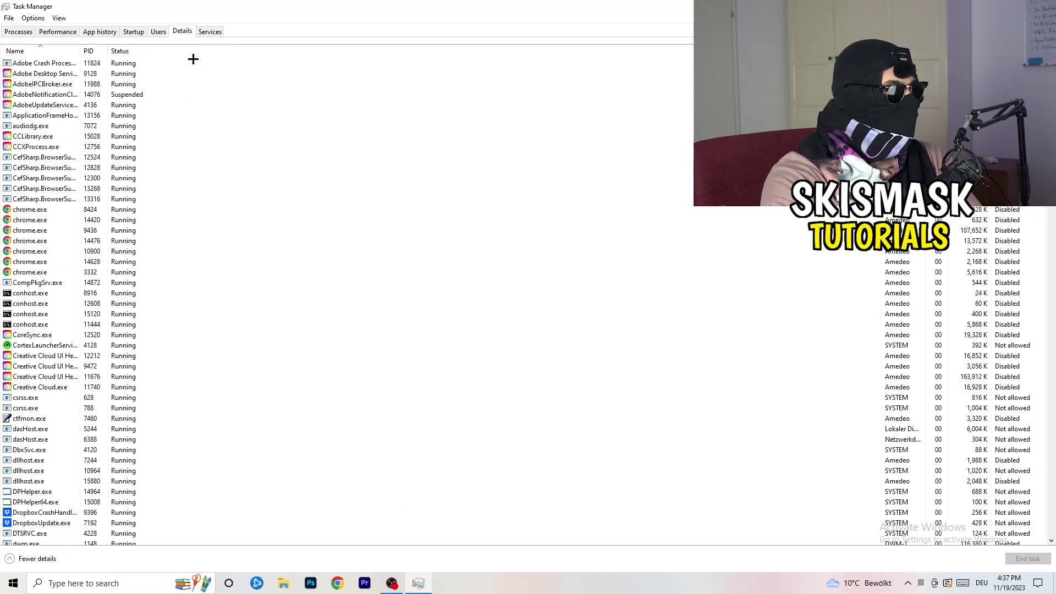
Show the Set priority levels, Realtime through Low, for the Creative Cloud UI Helper process.
right_click(32, 366)
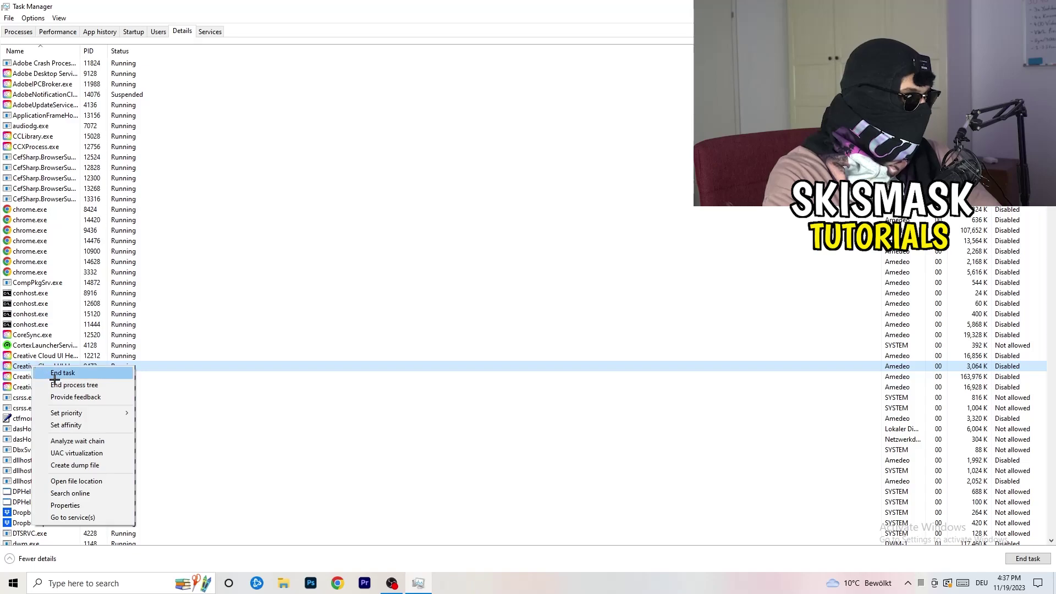
mouse_move(69, 418)
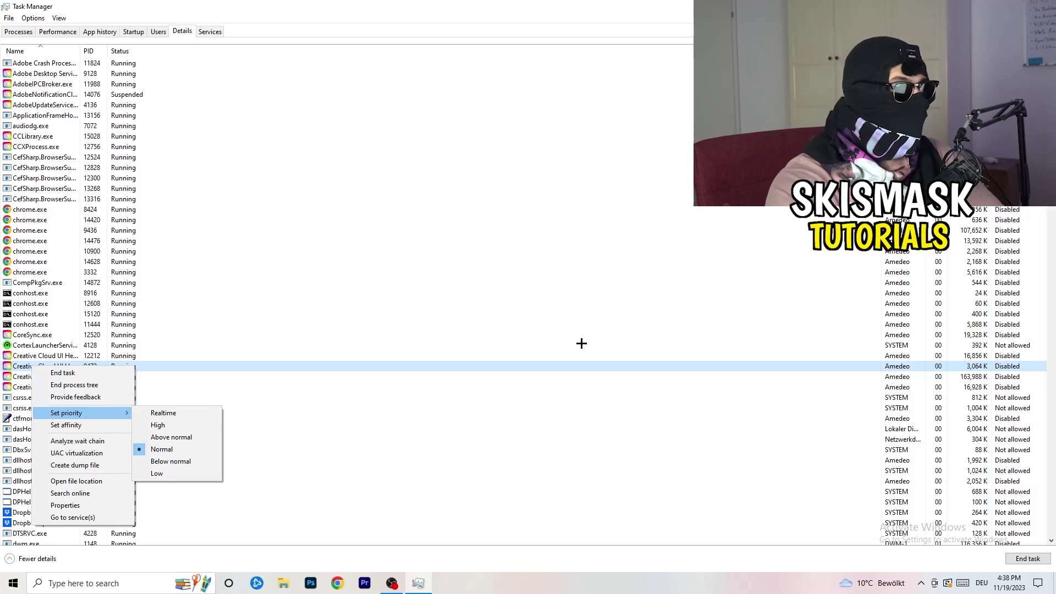
Dismiss the process context menu with Esc, leaving the priority at Normal.
key("Escape")
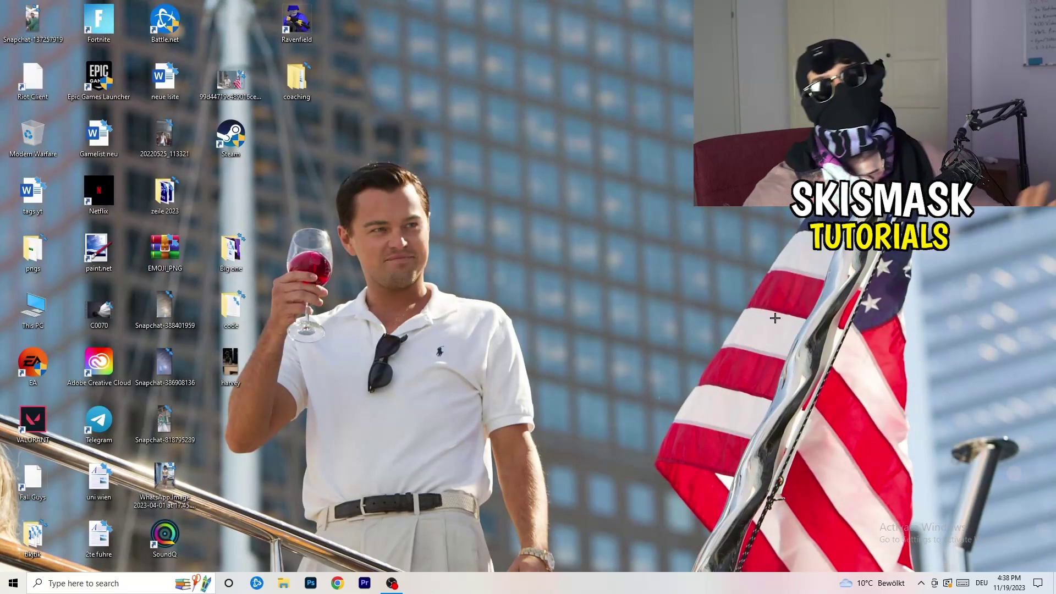